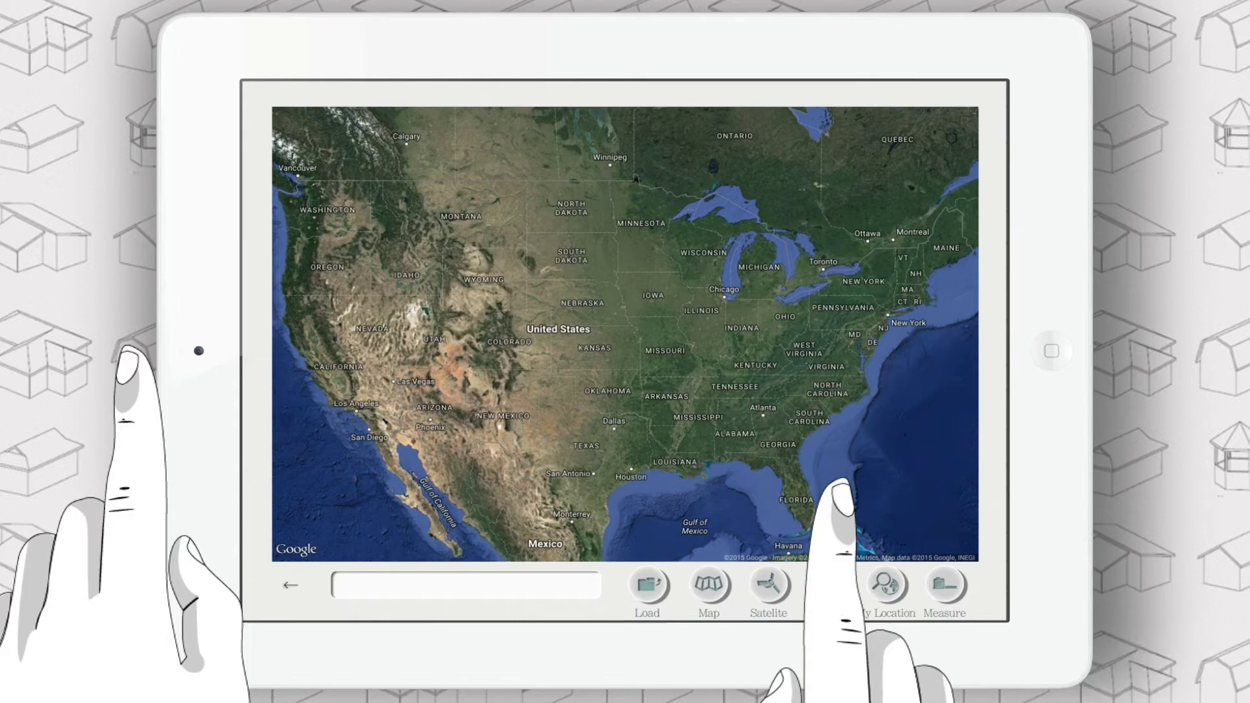
# Step: From the saved drawings list, open the image source picker (camera, gallery, Dropbox, Google Drive)
pyautogui.click(647, 584)
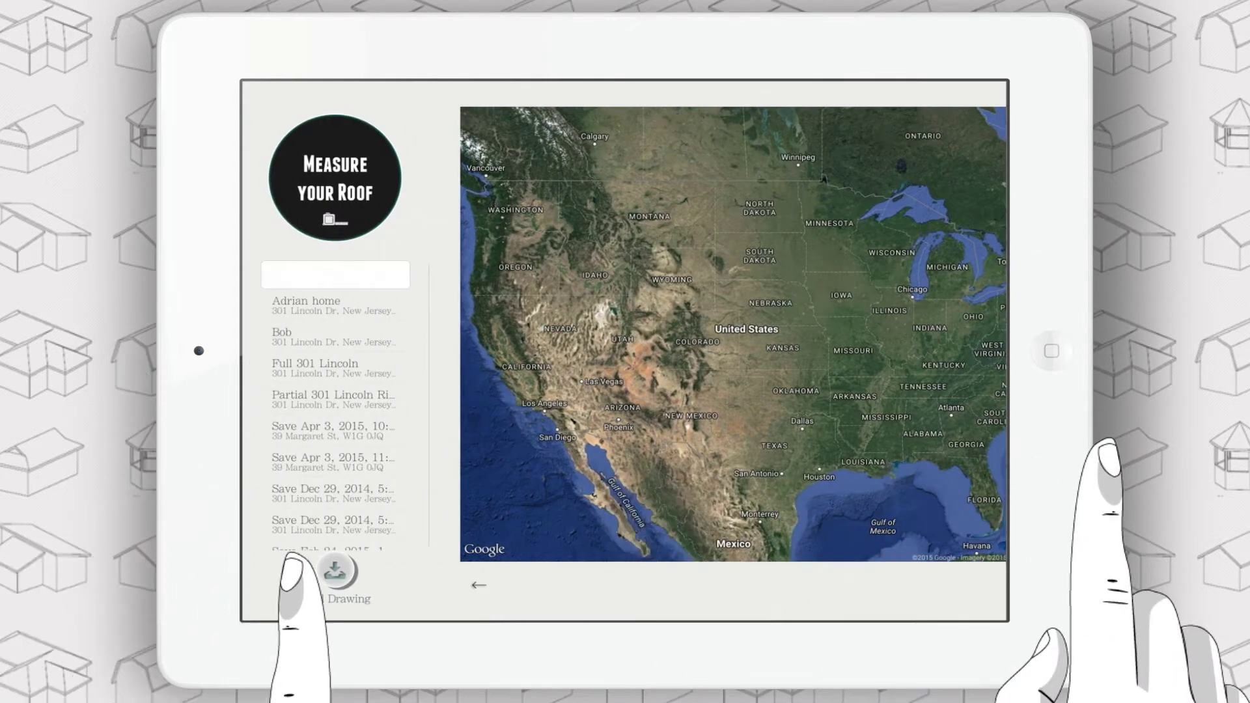
pyautogui.click(334, 571)
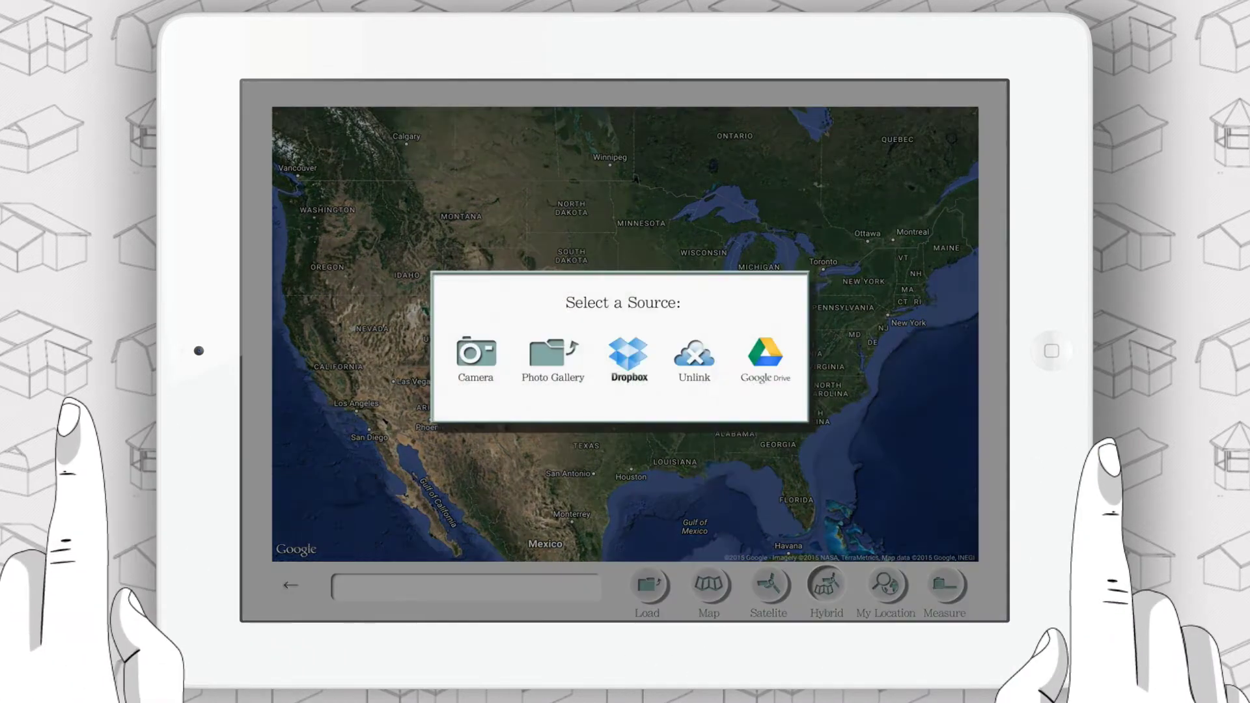